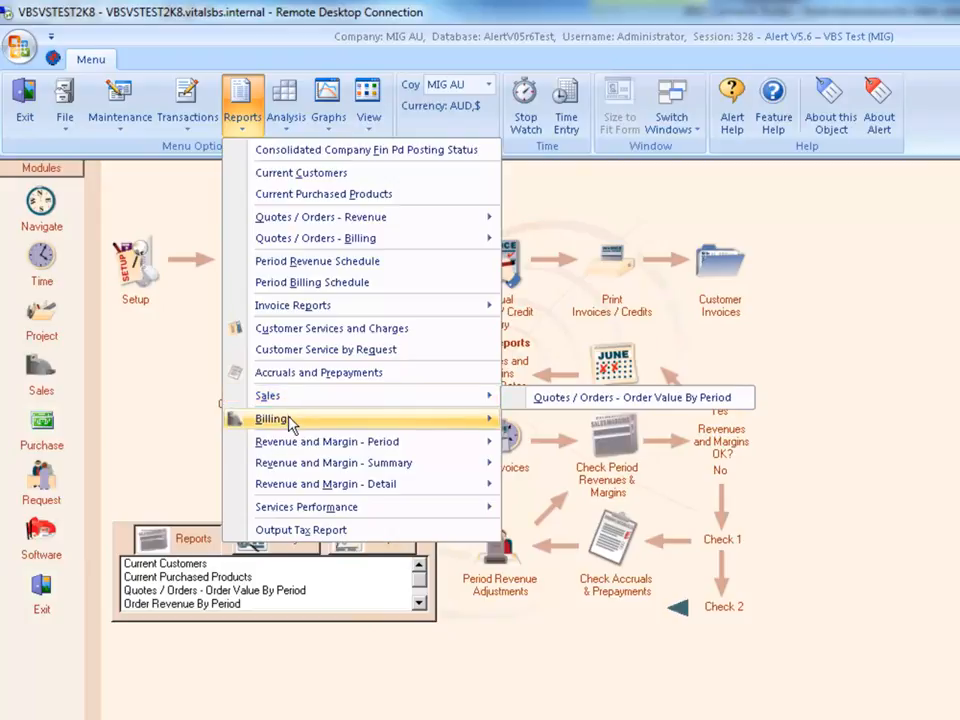
Preview the Quote/Order - Order Value report by period for 2016 periods 01 to 02, review it, and close it.
mouse_move(290, 421)
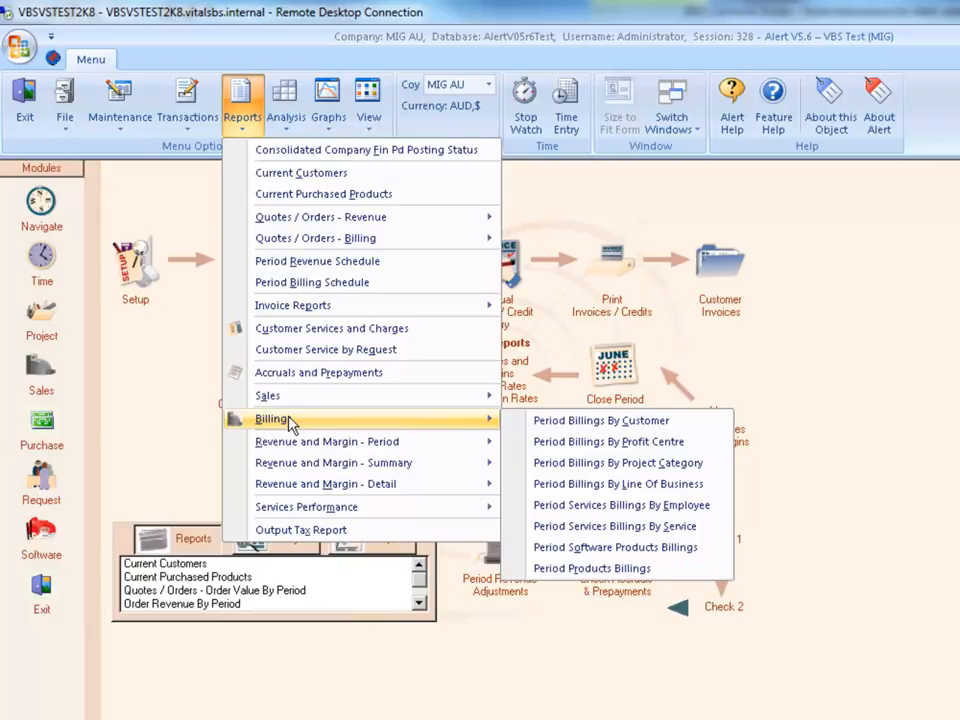
mouse_move(303, 443)
mouse_move(414, 397)
left_click(556, 396)
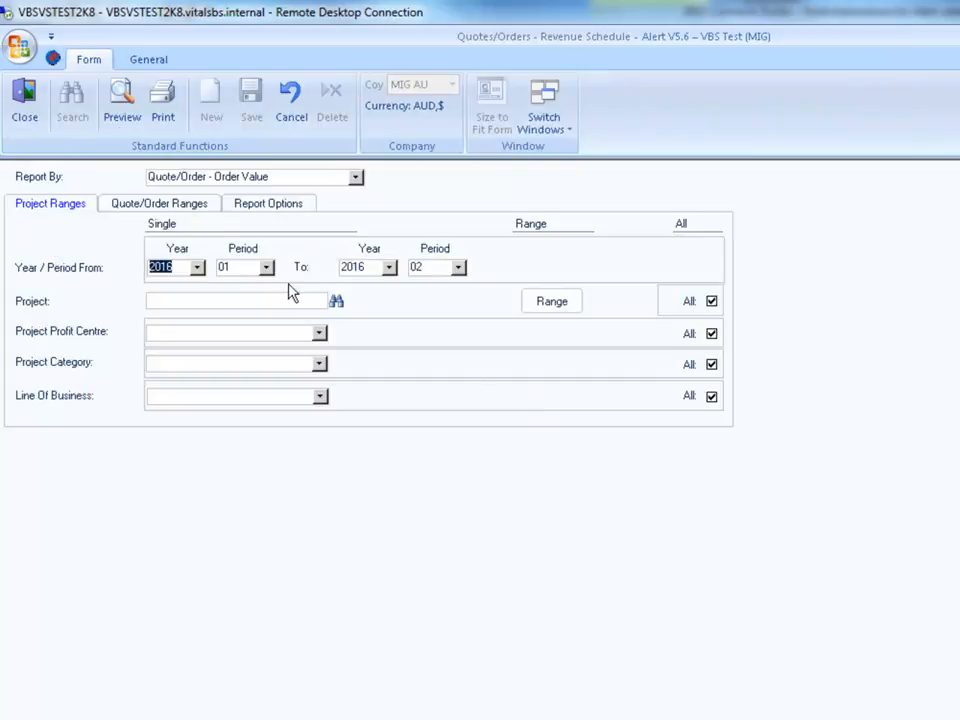
left_click(123, 118)
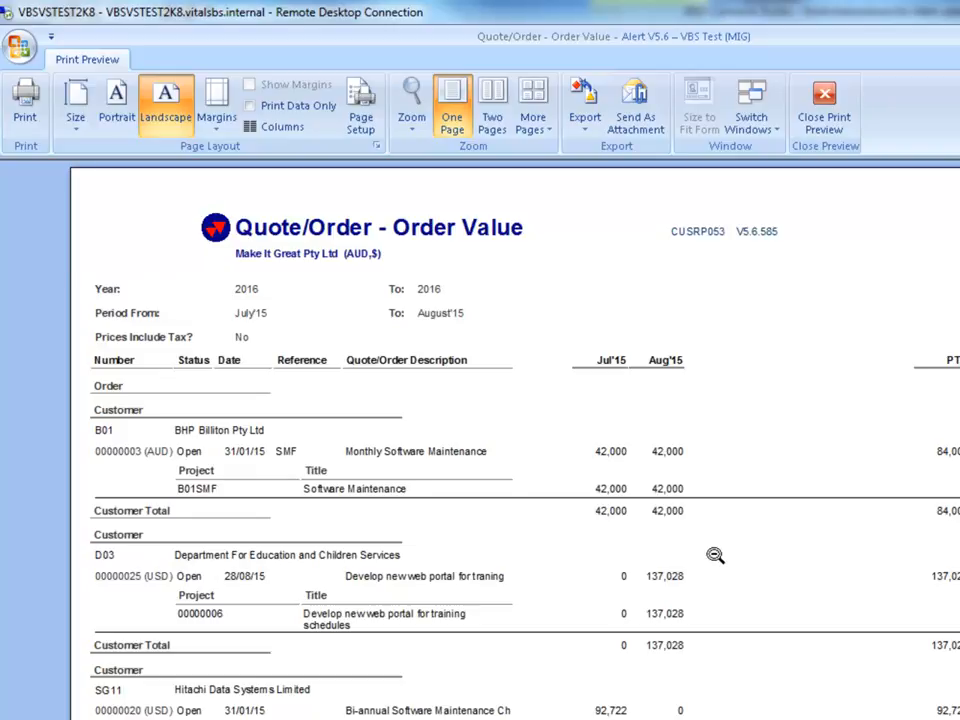
left_click(821, 112)
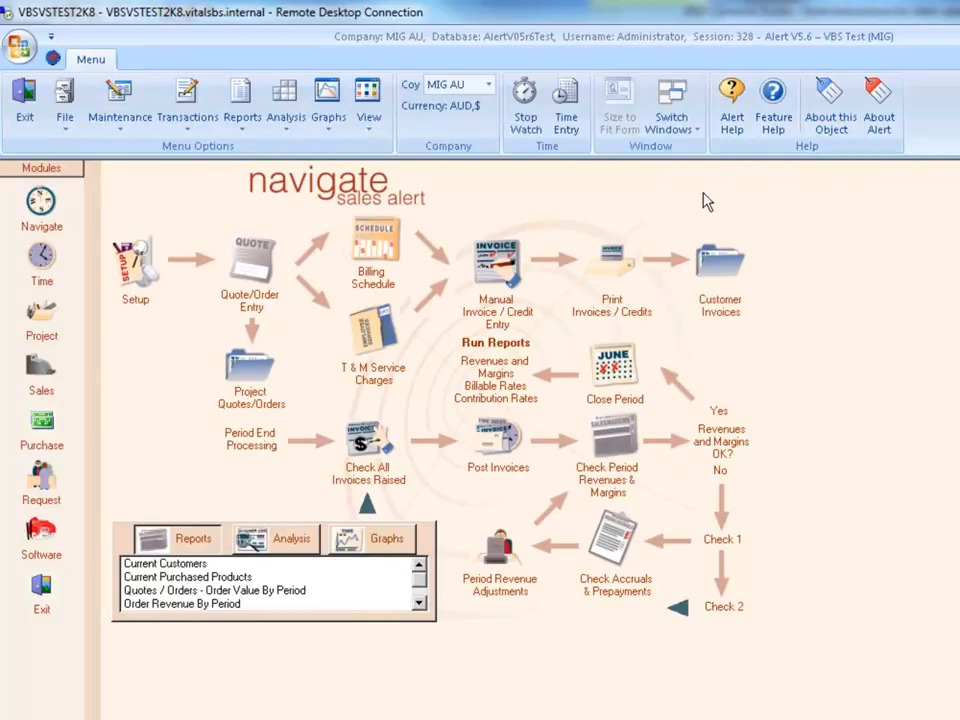
Preview the Period Billing Schedule By Order report with actual data for 2016 periods 01 to 02, and close it.
left_click(242, 108)
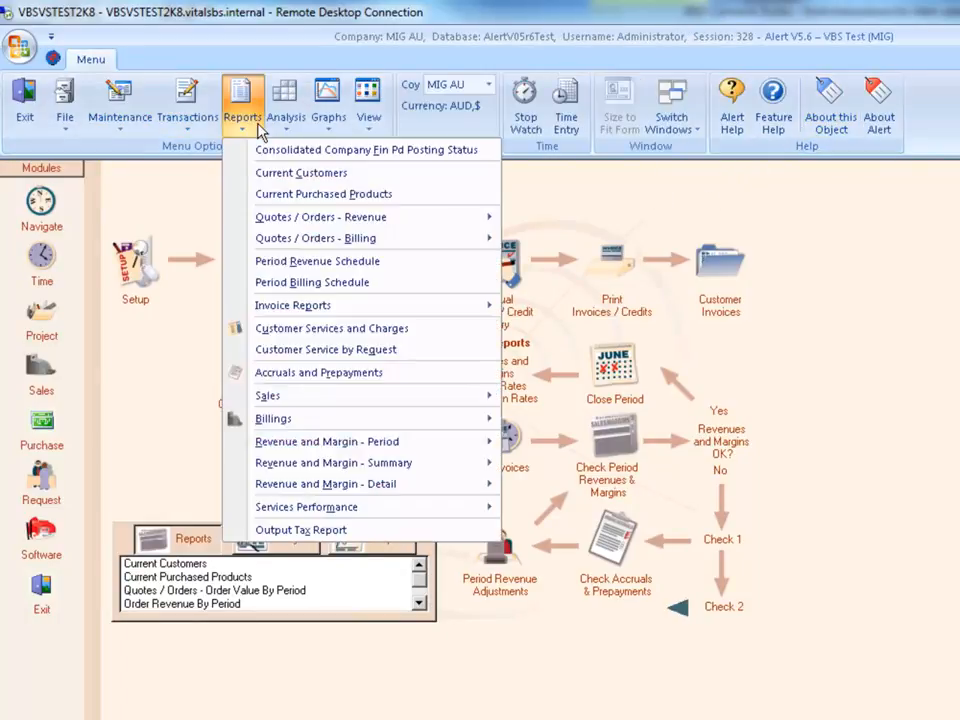
left_click(318, 284)
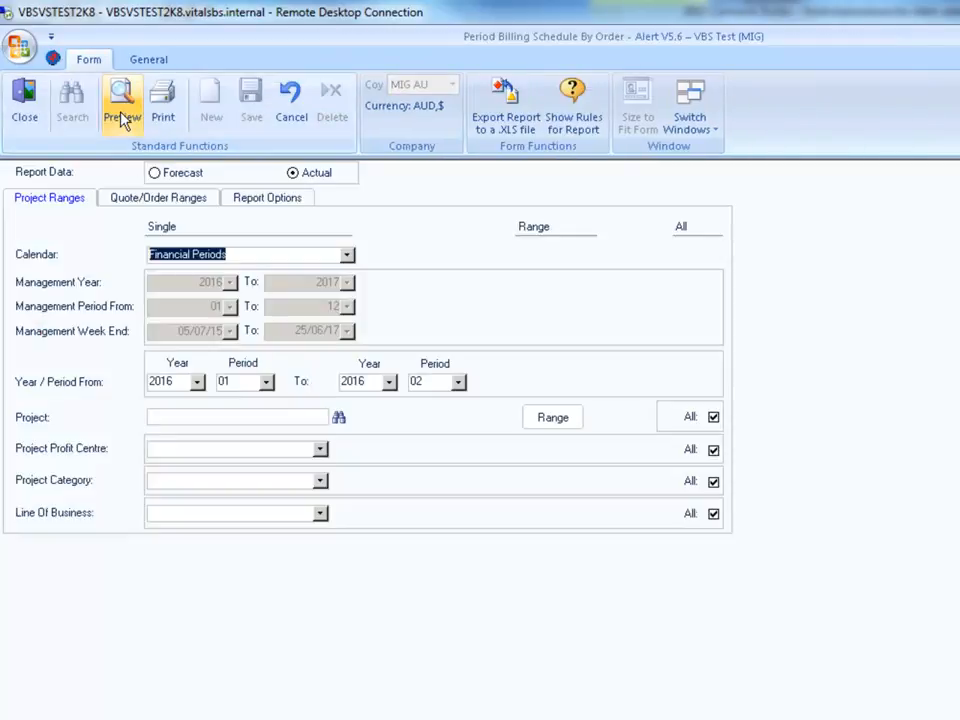
left_click(122, 118)
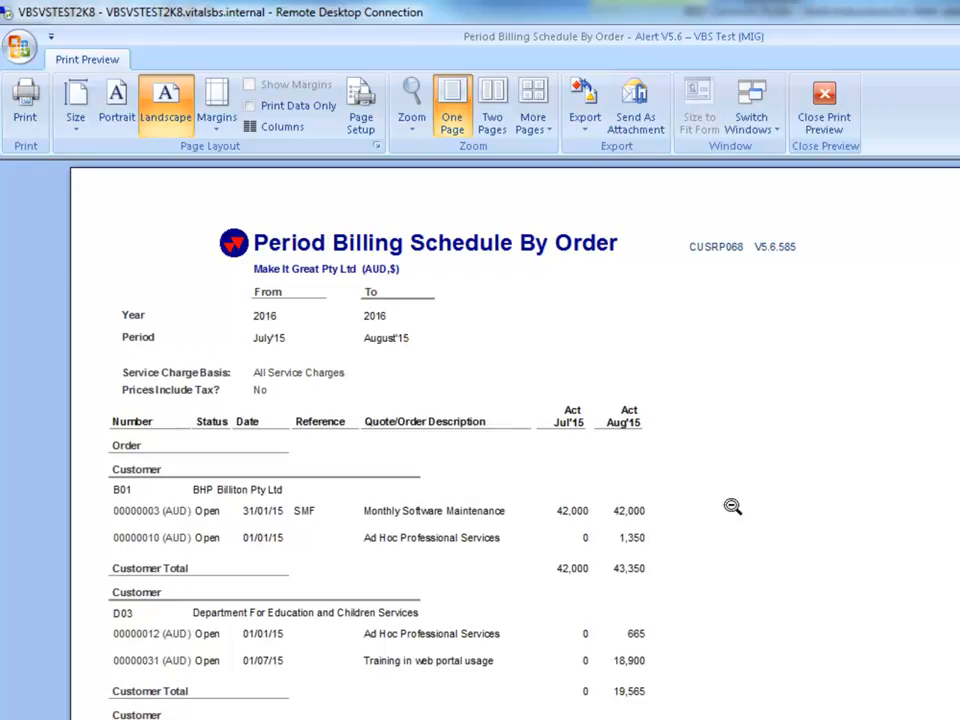
left_click(818, 122)
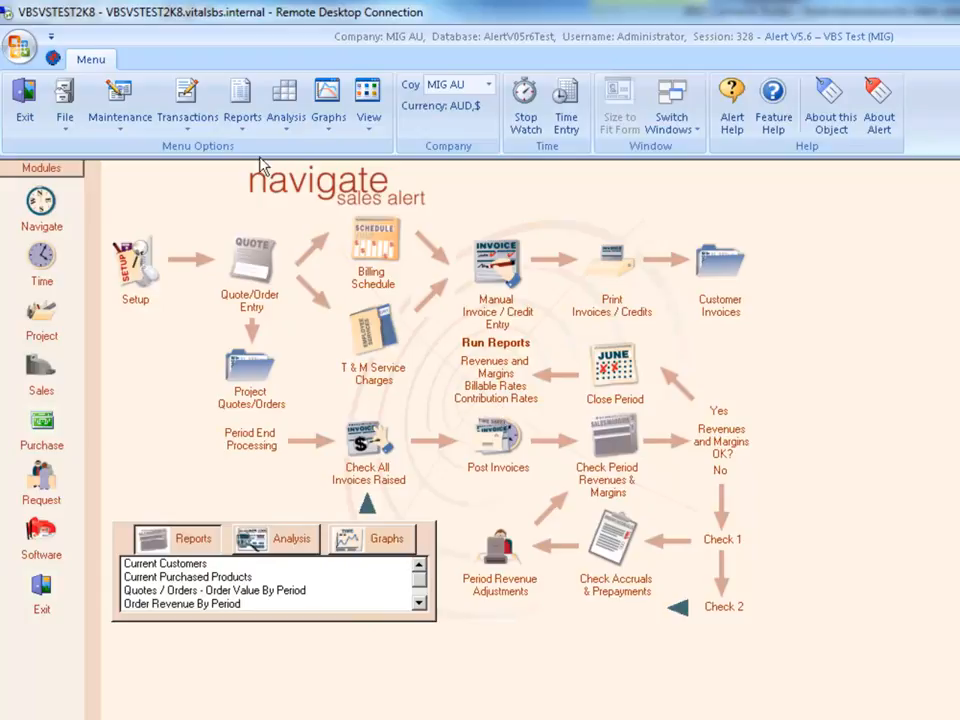
Preview the Period Revenue Schedule By Order report with actual data for 2016 periods 01 to 02, check its order totals, and close it.
left_click(245, 128)
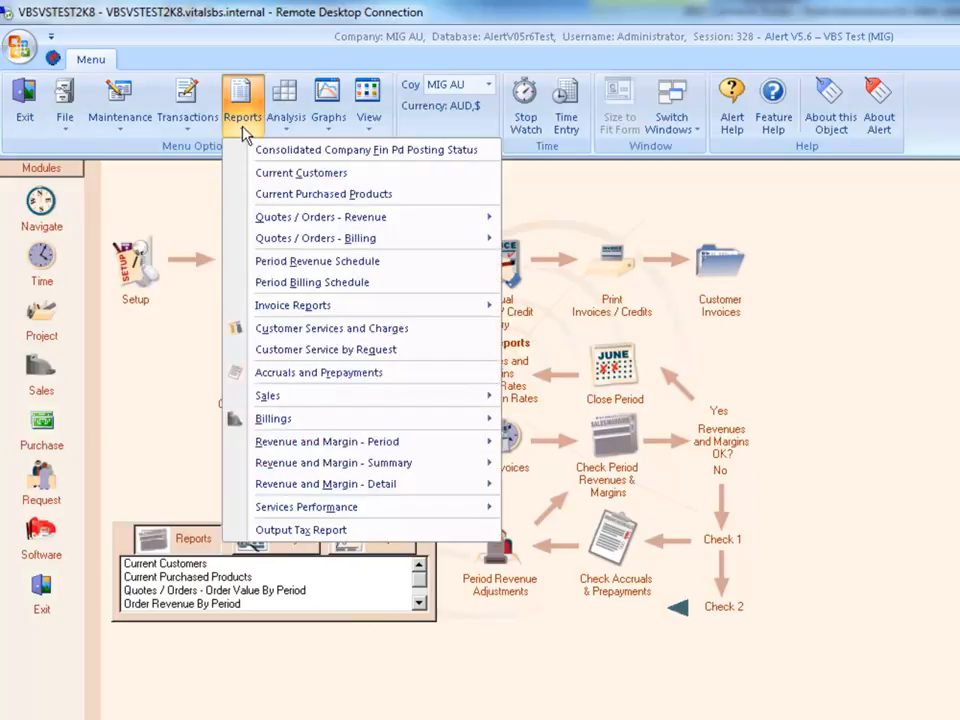
left_click(297, 266)
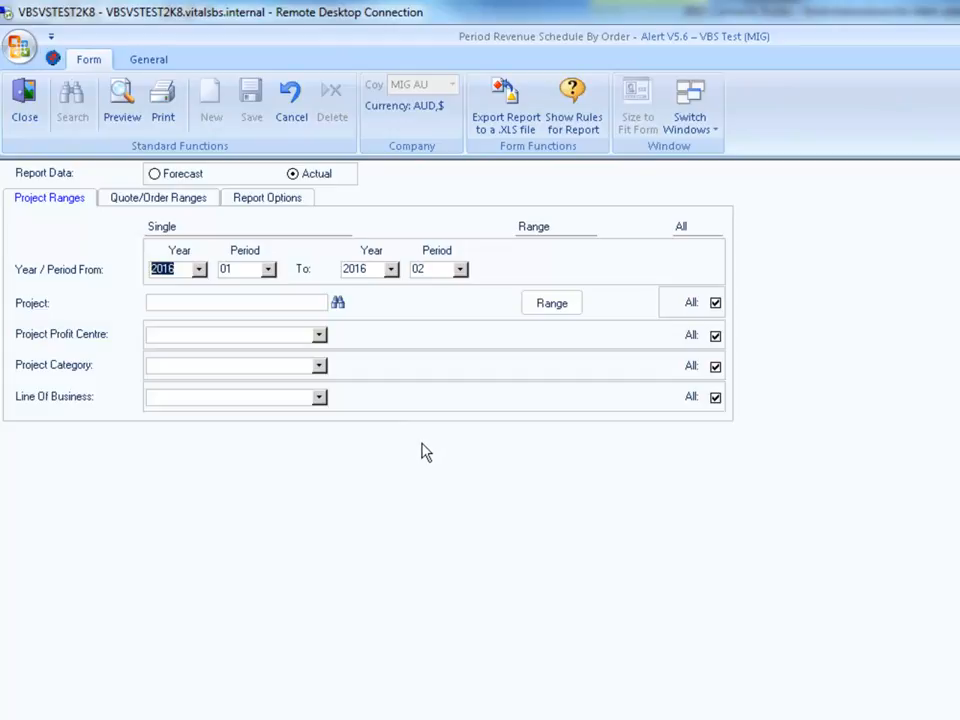
left_click(126, 112)
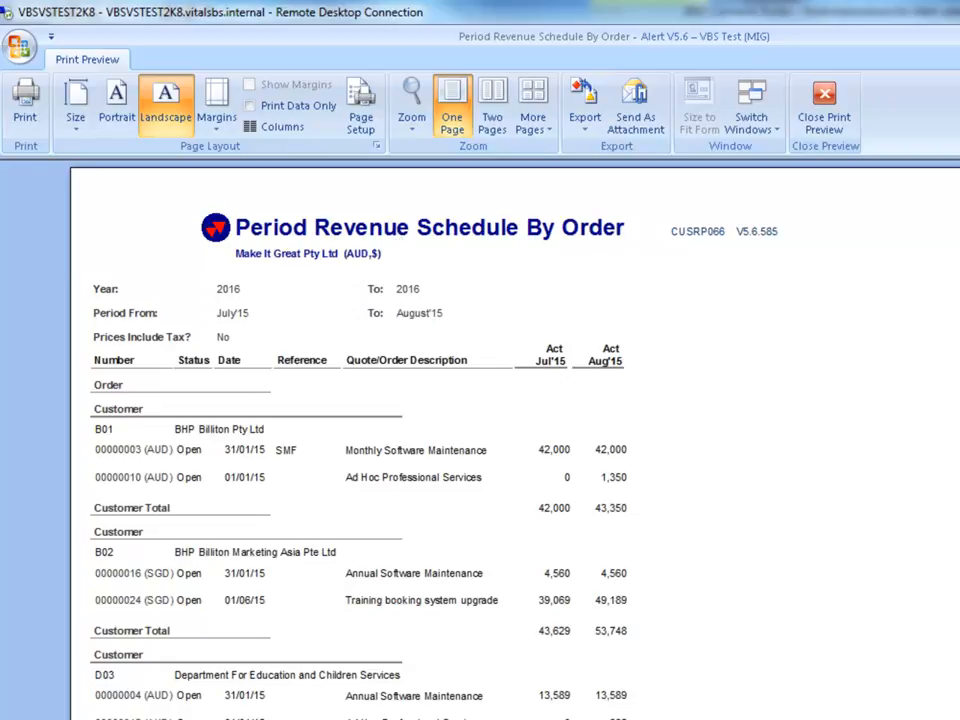
key("Page_Down")
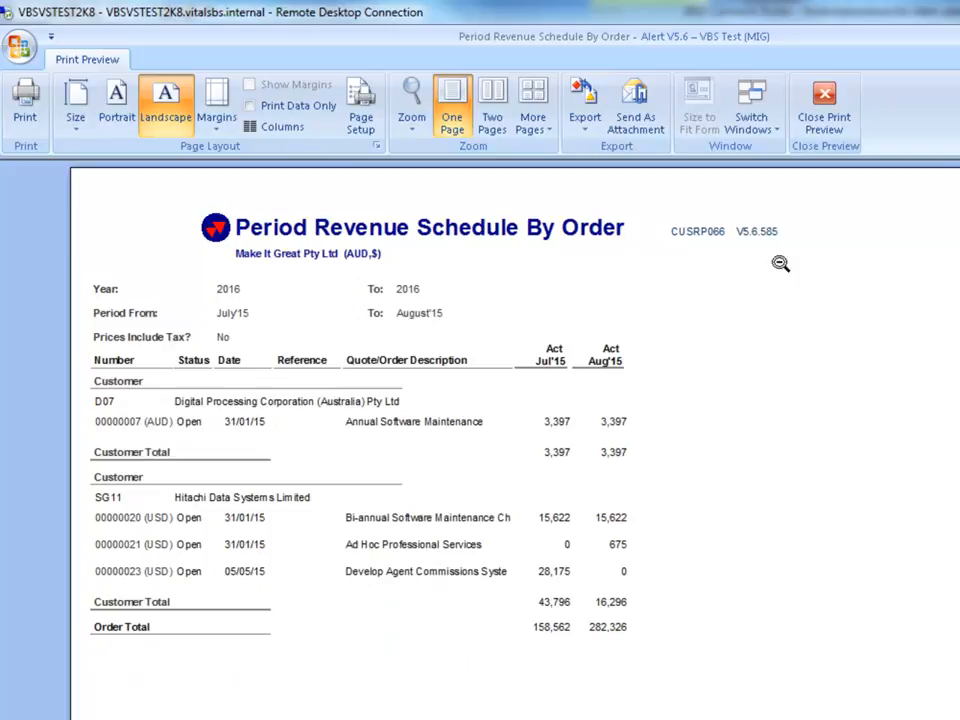
left_click(815, 122)
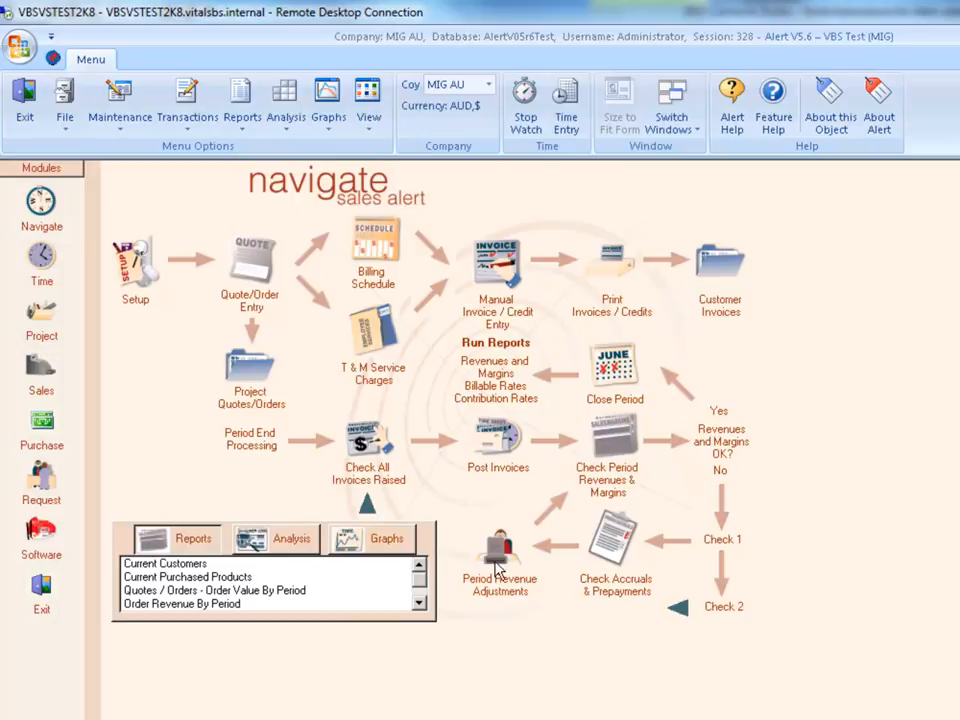
Load project b02smf in the Period Revenue Adjustments form.
left_click(497, 570)
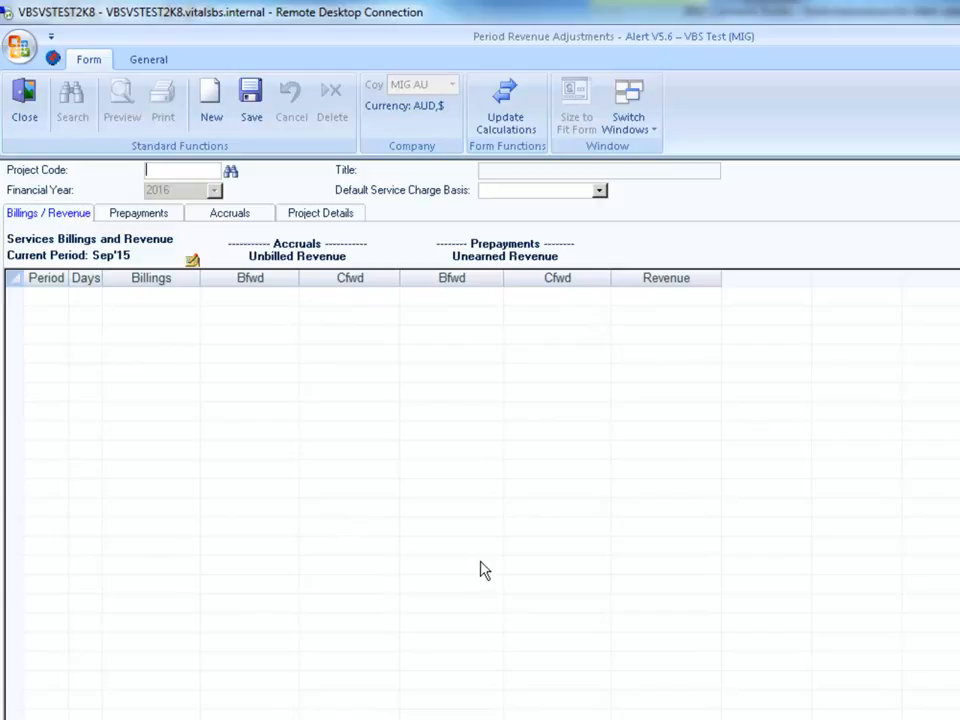
type("b02smt")
key("Tab")
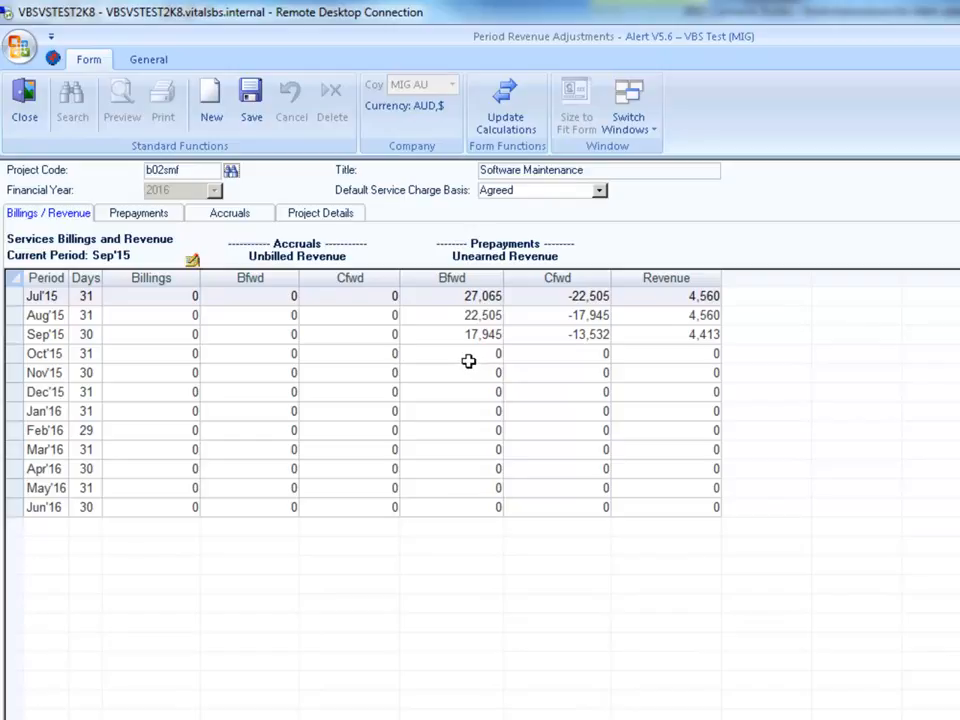
Review the project's accrual and prepayment entries, and return to its billings and revenue by period.
left_click(241, 219)
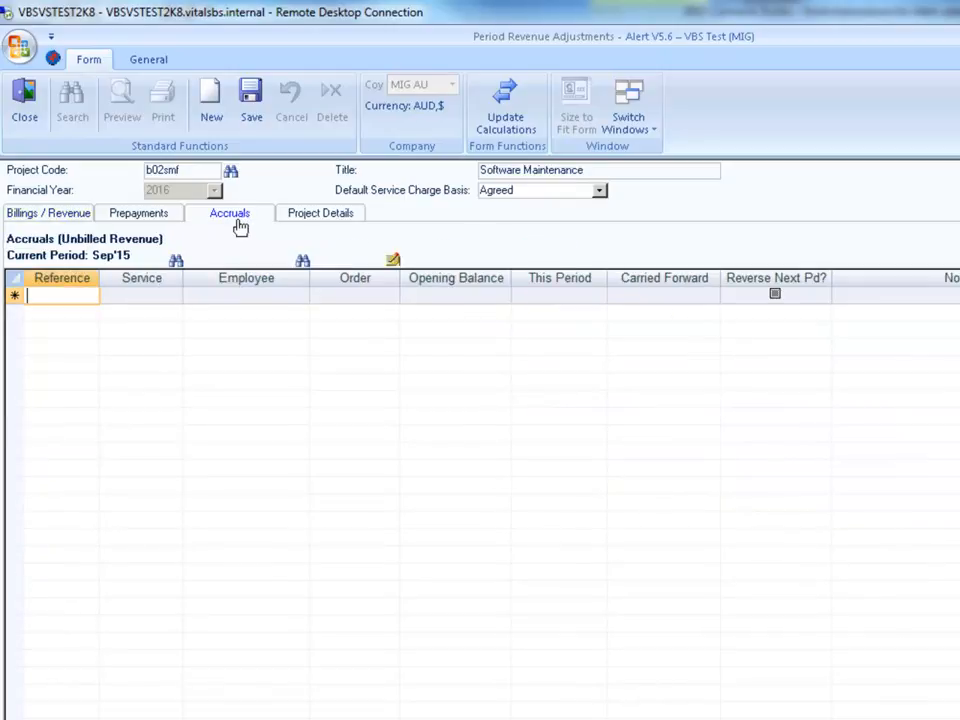
left_click(141, 216)
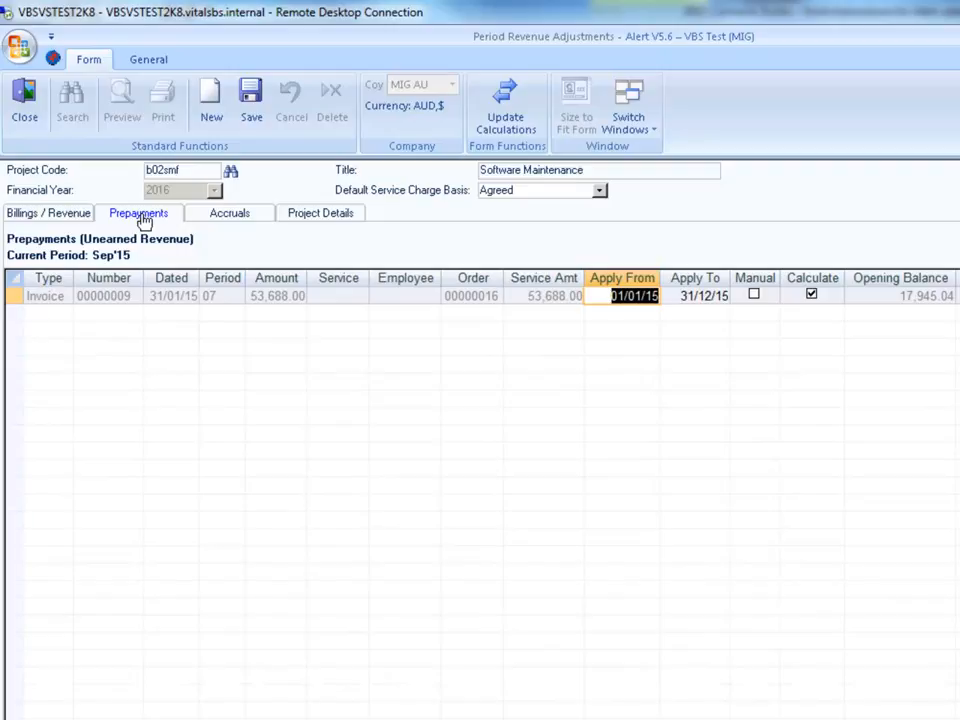
left_click(30, 219)
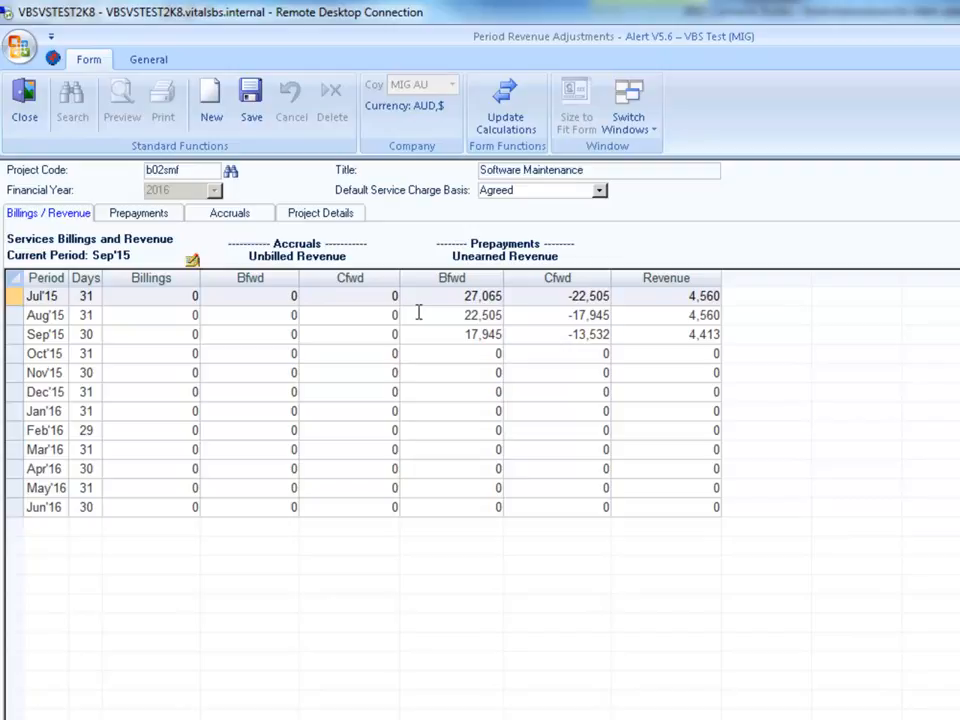
Check the Sep'15 revenue against the prepaid invoice's Apply From and Apply To dates, and close the form, accepting the revenue update.
left_click(680, 337)
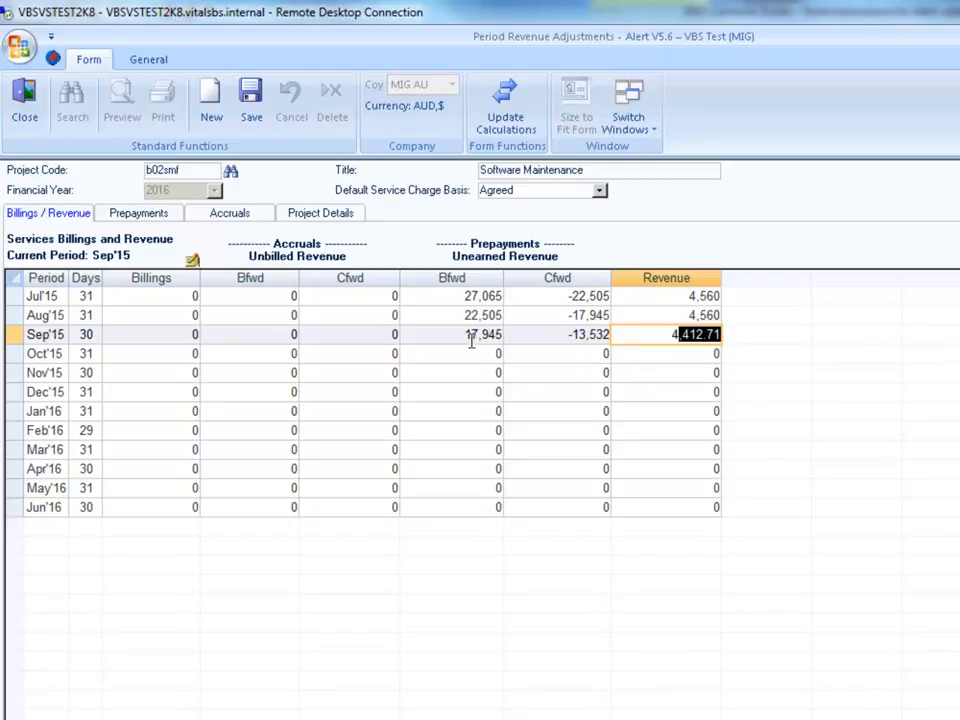
left_click(160, 217)
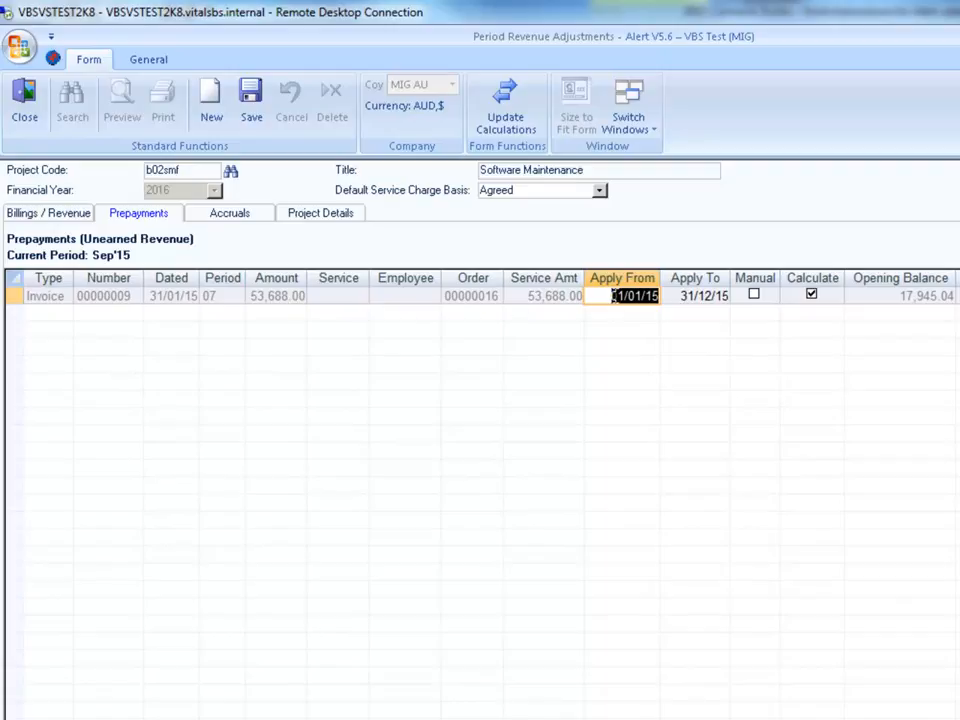
left_click(728, 296)
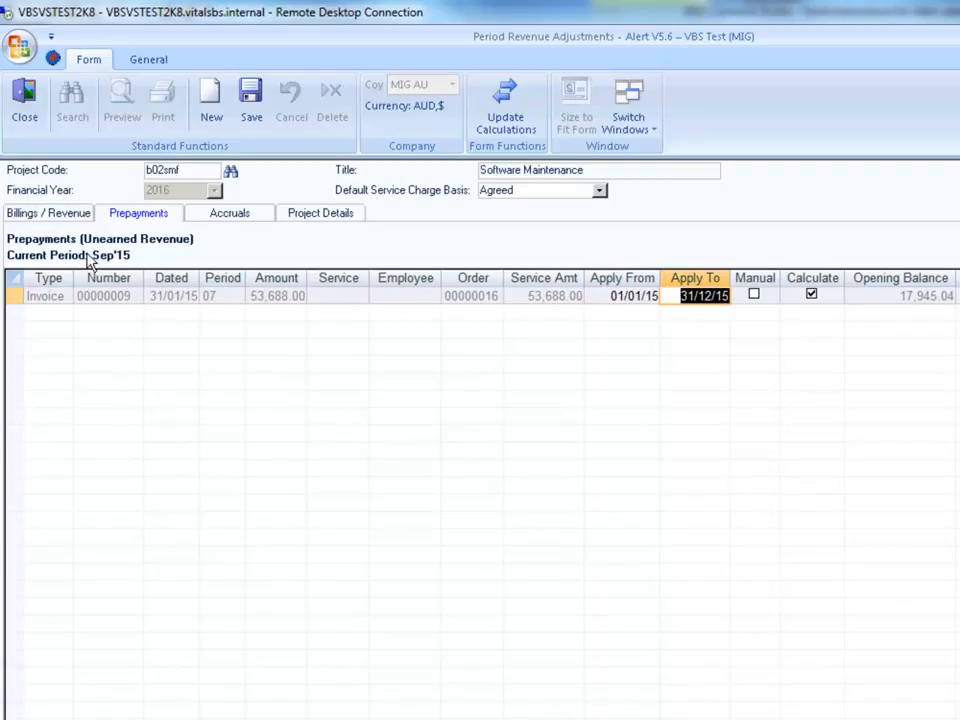
left_click(62, 212)
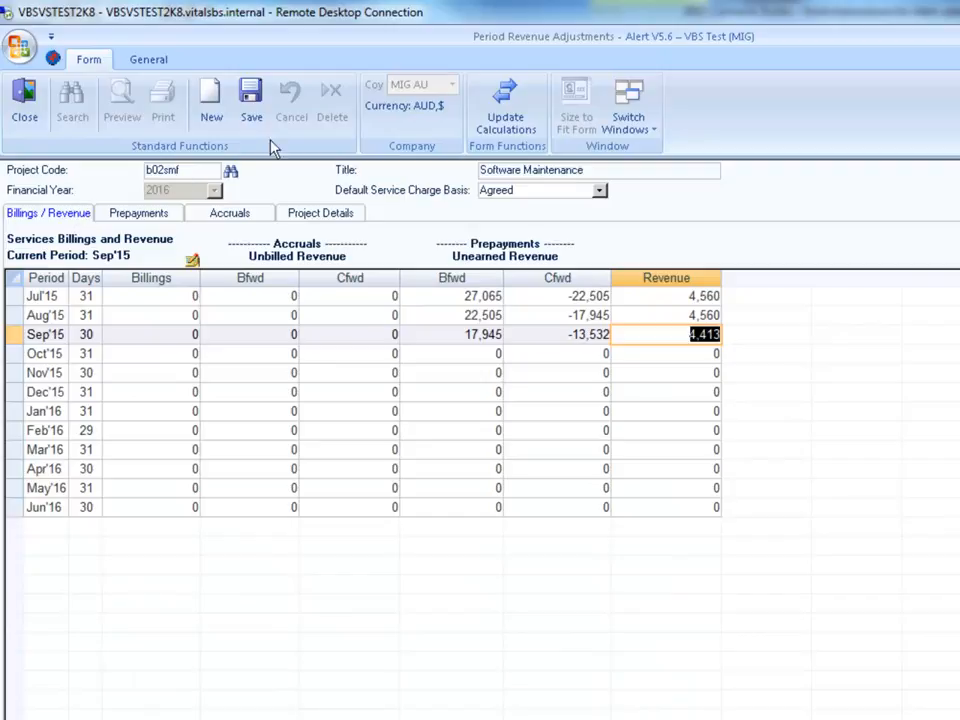
left_click(25, 110)
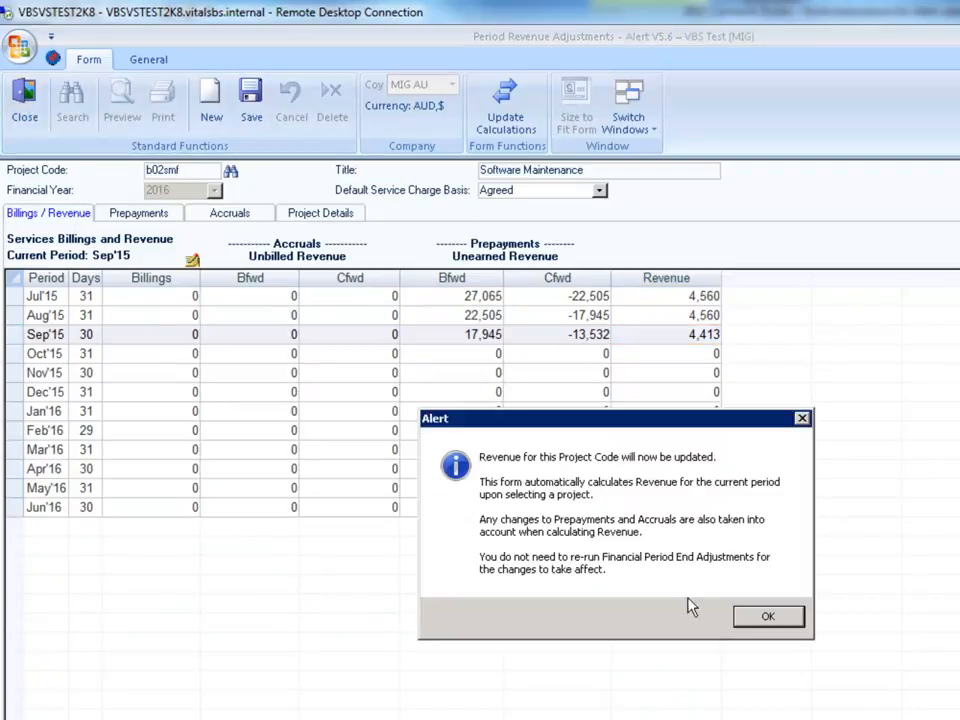
left_click(760, 617)
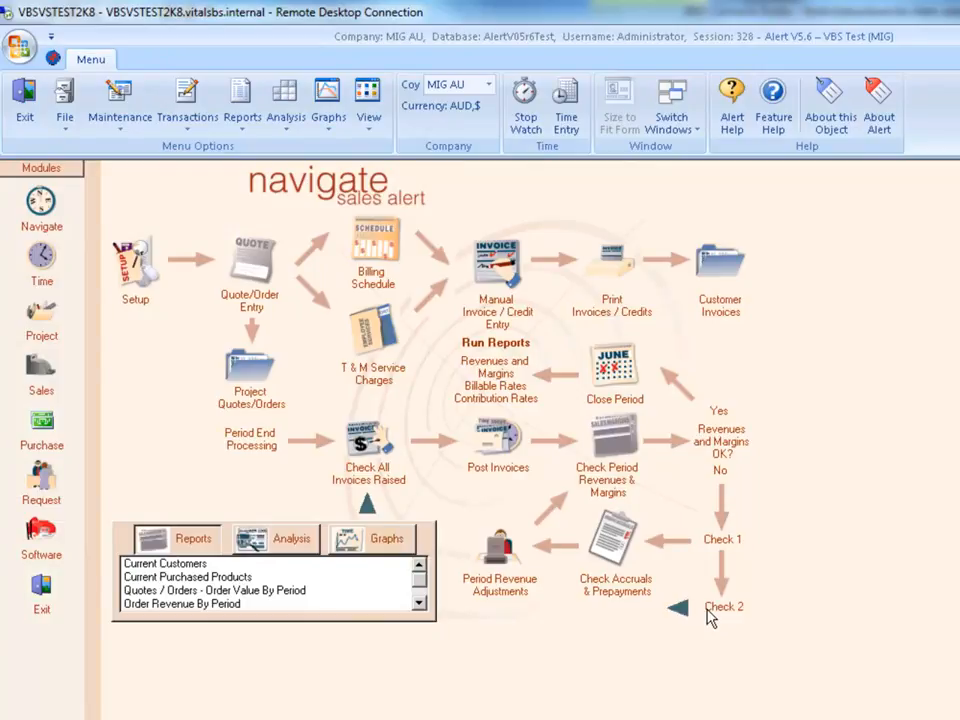
Preview the Project Revenue and Margin Detail report for project 00000012, examine its revenue, costs and gross margin, and close it.
left_click(242, 108)
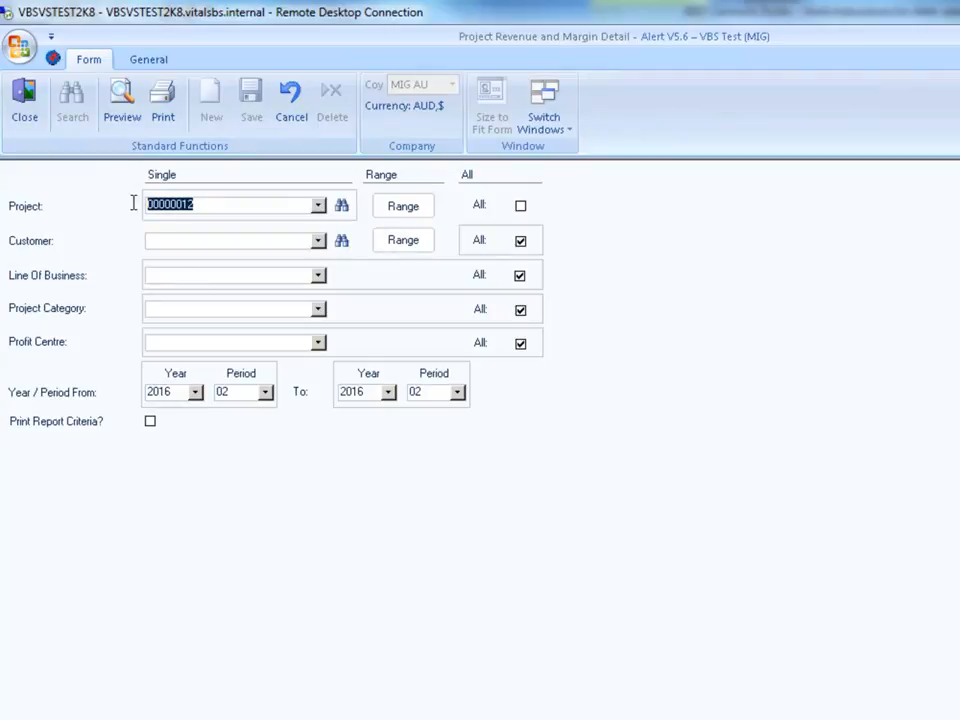
left_click(119, 110)
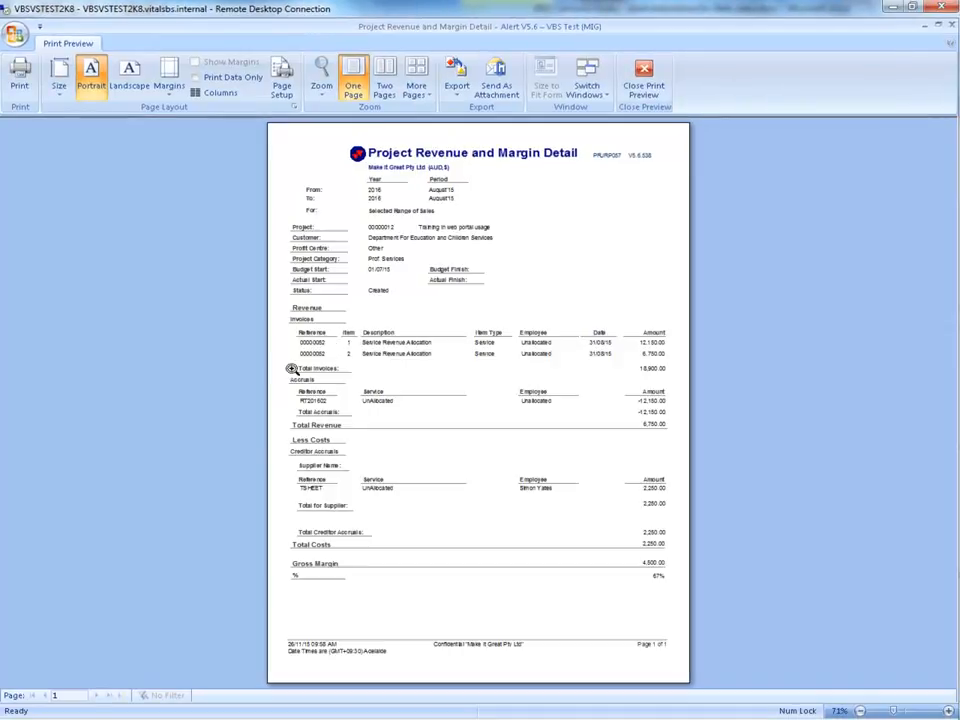
left_click(950, 711)
left_click(950, 711)
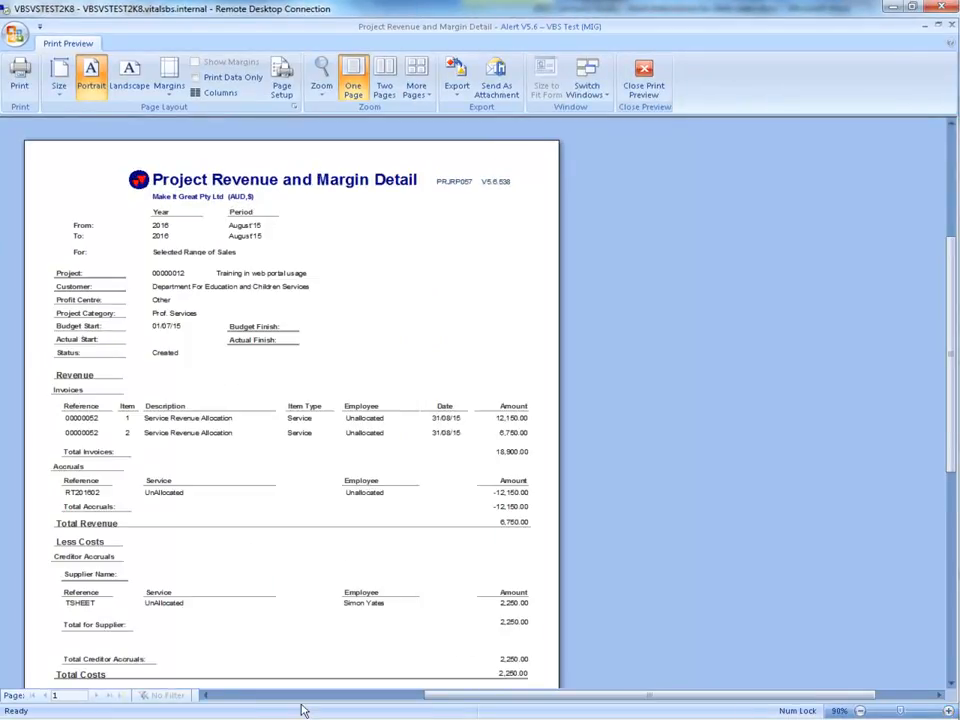
left_click(205, 695)
left_click(205, 695)
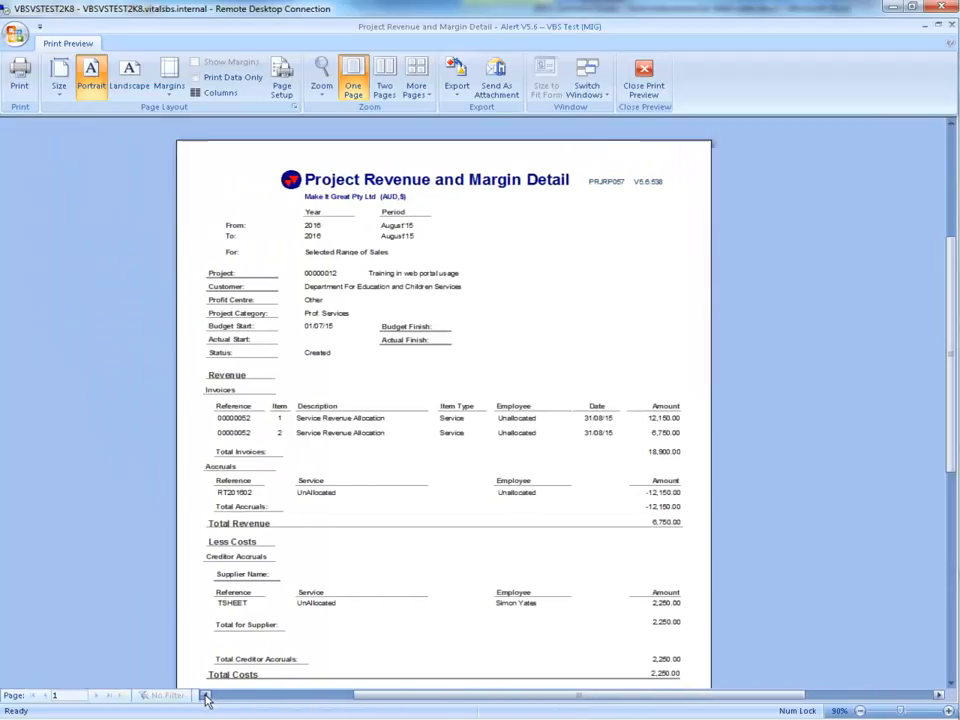
left_click(951, 682)
left_click(951, 682)
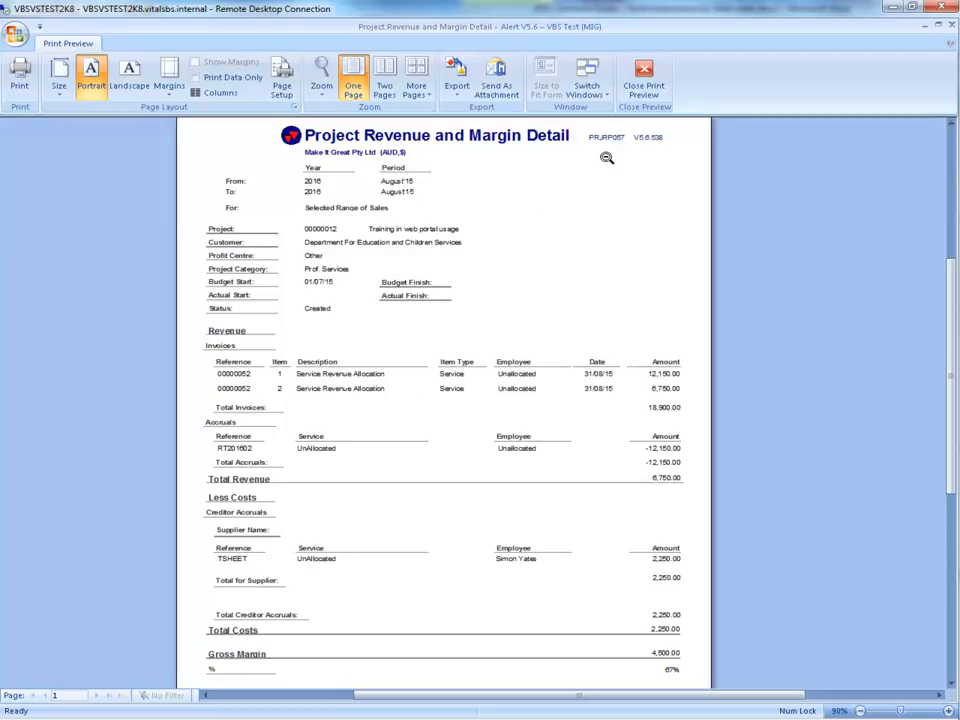
left_click(643, 88)
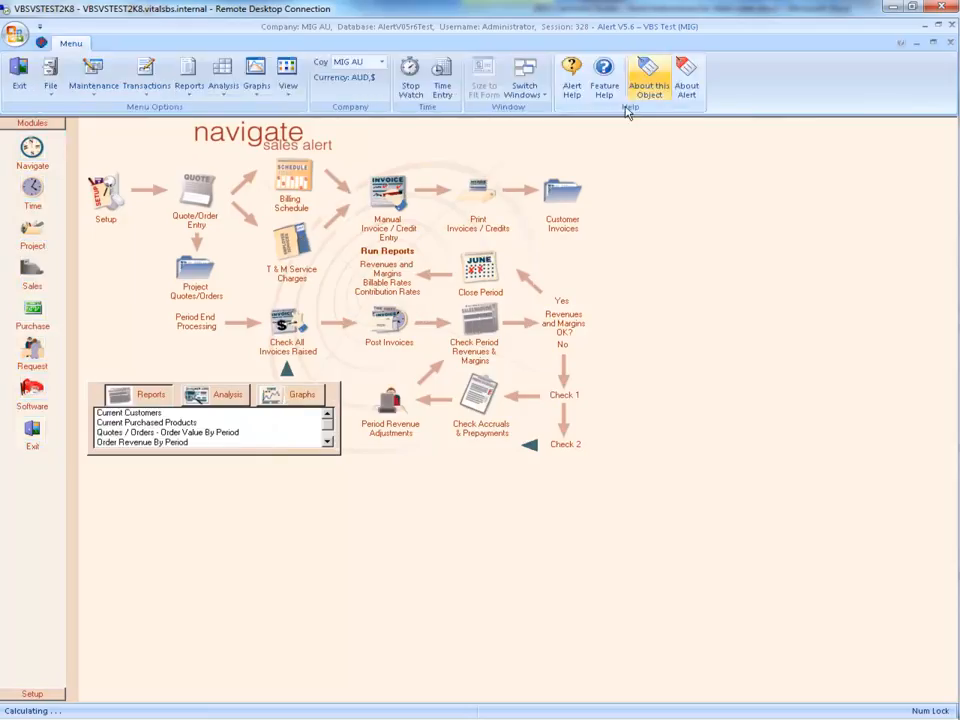